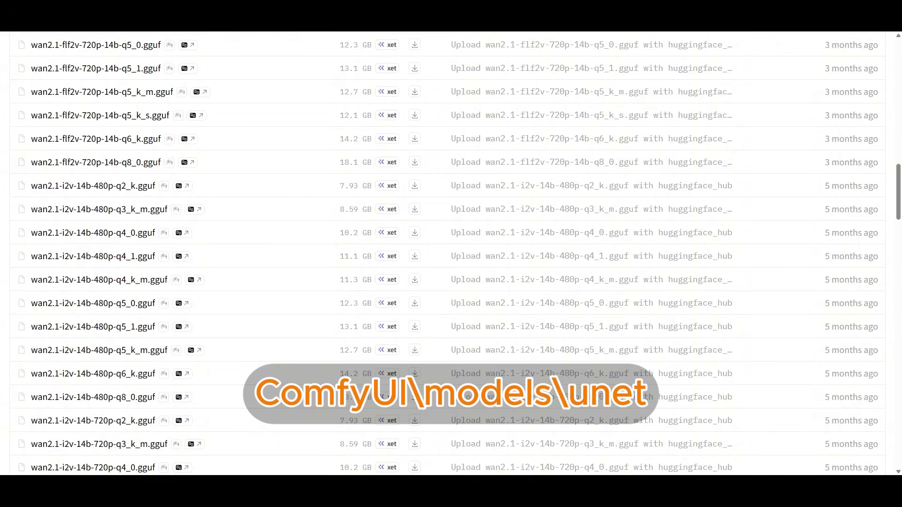
Scroll down the PusaV1 file list to reach pusa_v1.safetensors.
scroll(94, 398, "down", 1)
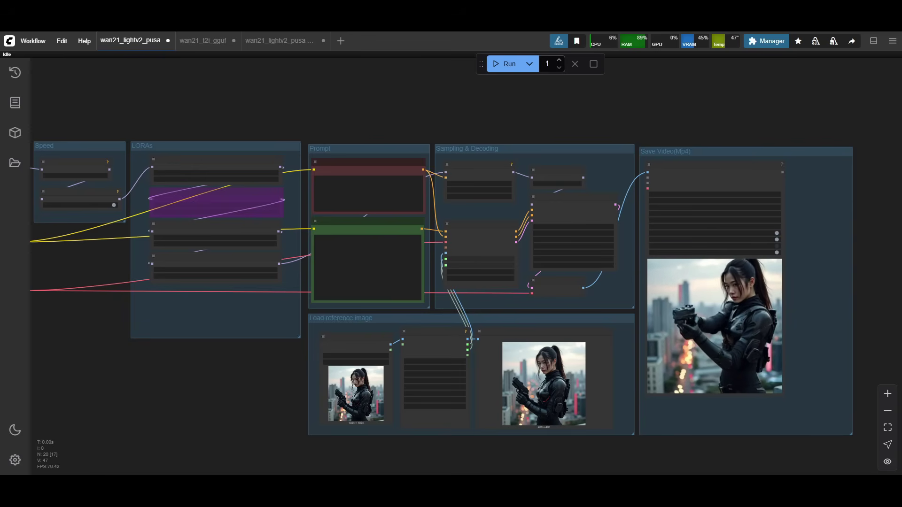
Zoom in on the Q5_K_S GGUF UNet, umt5 CLIP on cpu and wan_2.1_vae loaders.
left_click_drag(51, 352, 212, 369)
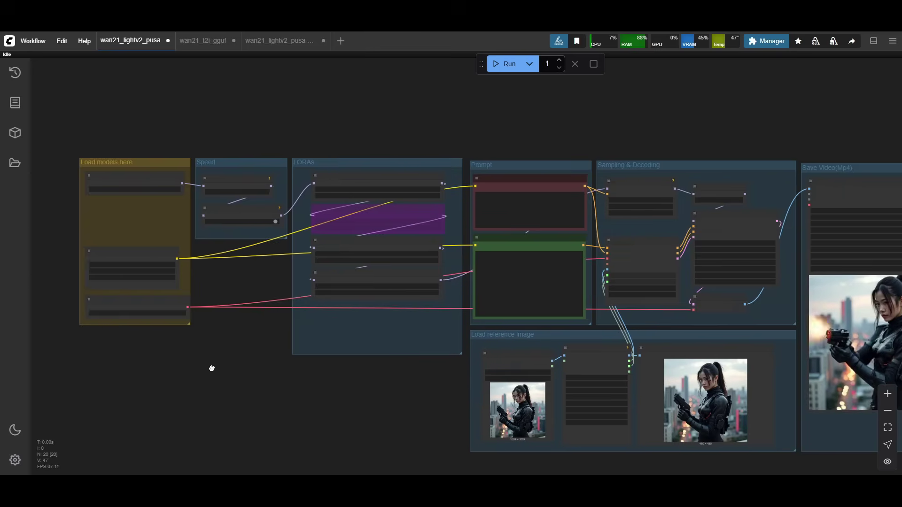
scroll(202, 359, "up", 3)
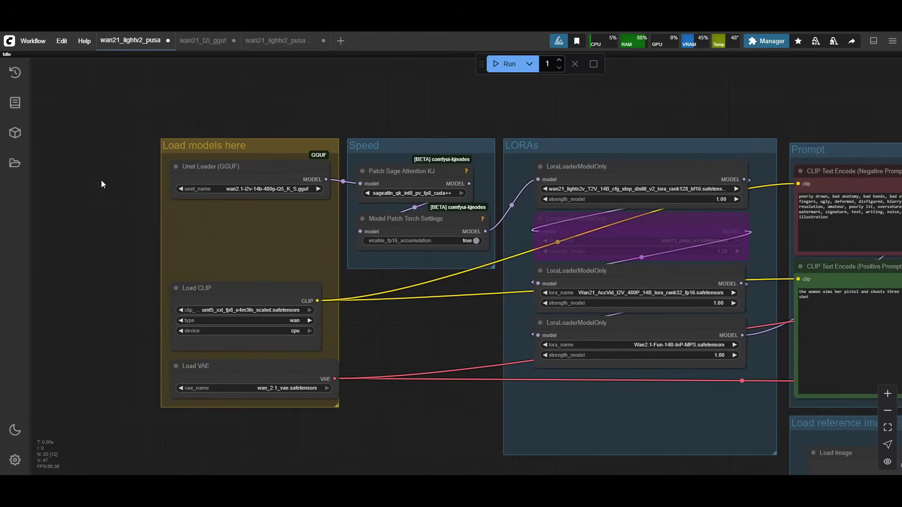
scroll(121, 184, "up", 3)
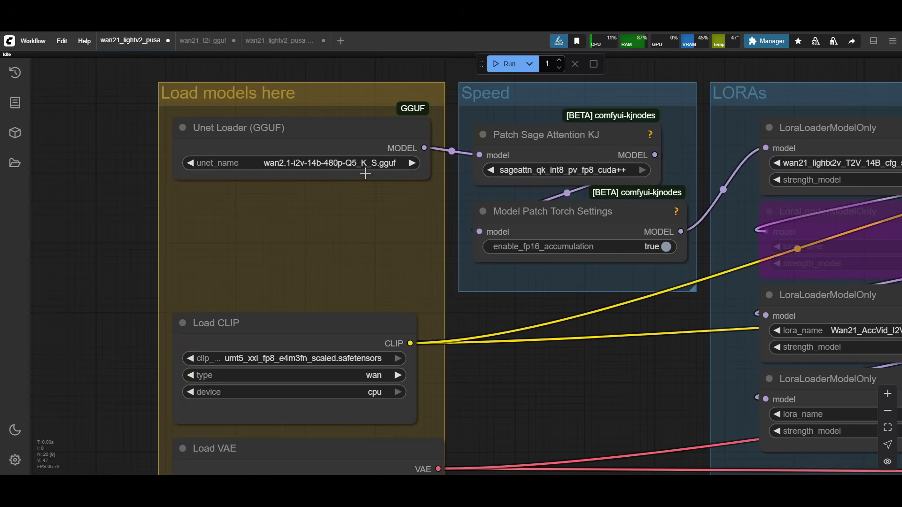
scroll(209, 248, "down", 3)
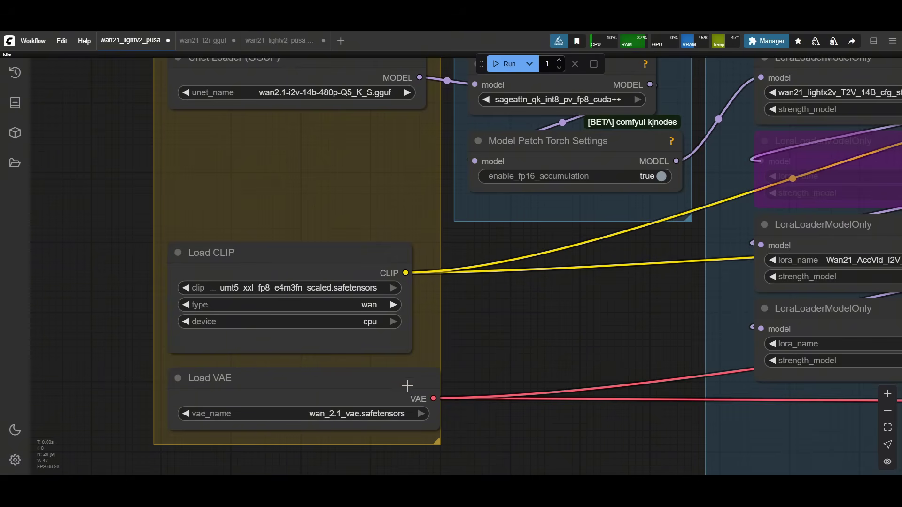
Pan over to the sage-attention patch and the lightx2v, AccVid, Fun-InP-MPS and pusa_v1 LoRA loaders.
left_click_drag(564, 296, 421, 367)
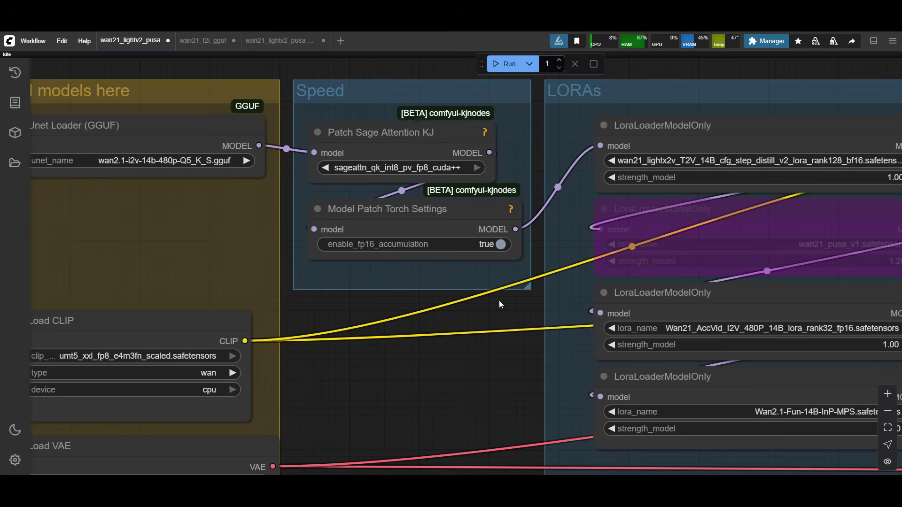
left_click_drag(499, 304, 158, 356)
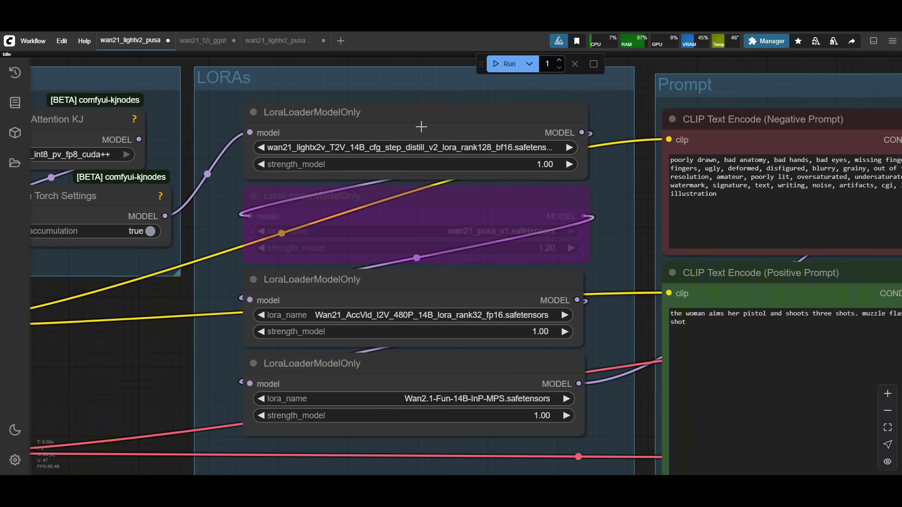
Bypass the AccVid and Fun-InP-MPS LoRA loaders.
left_click(370, 287)
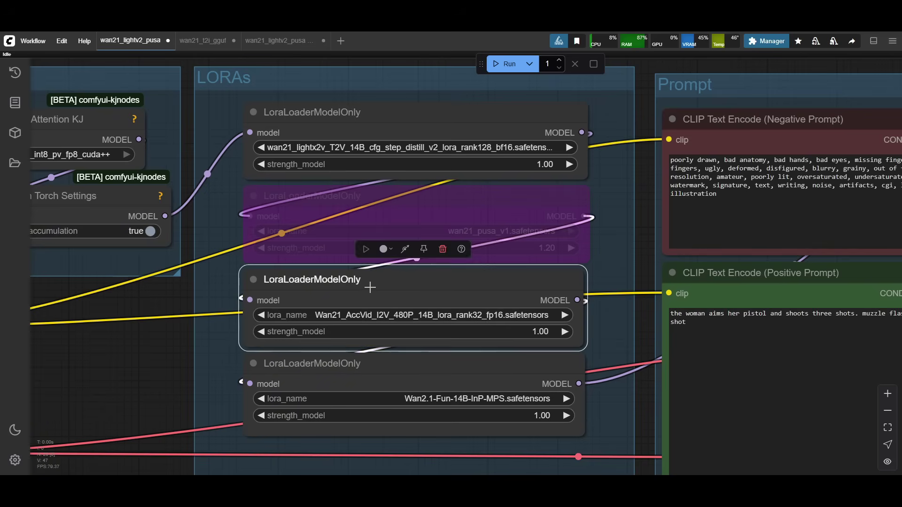
left_click(405, 249)
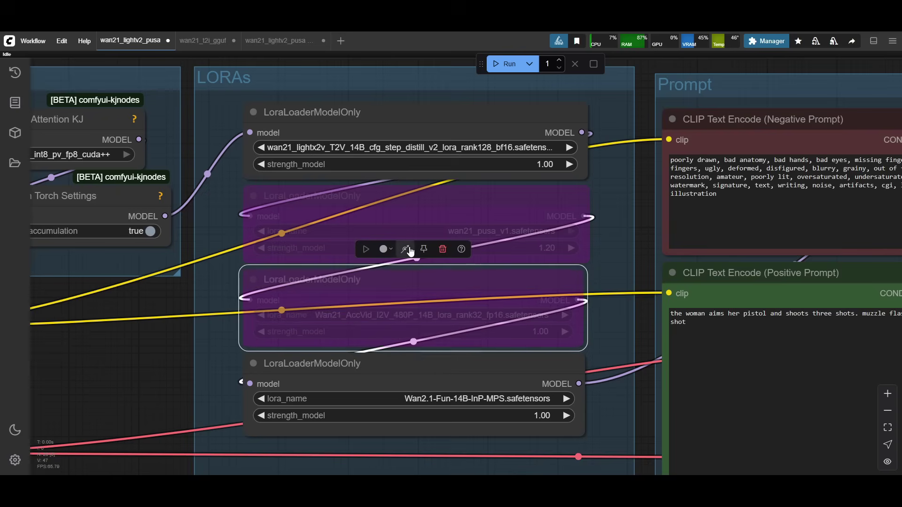
left_click(431, 366)
left_click(406, 333)
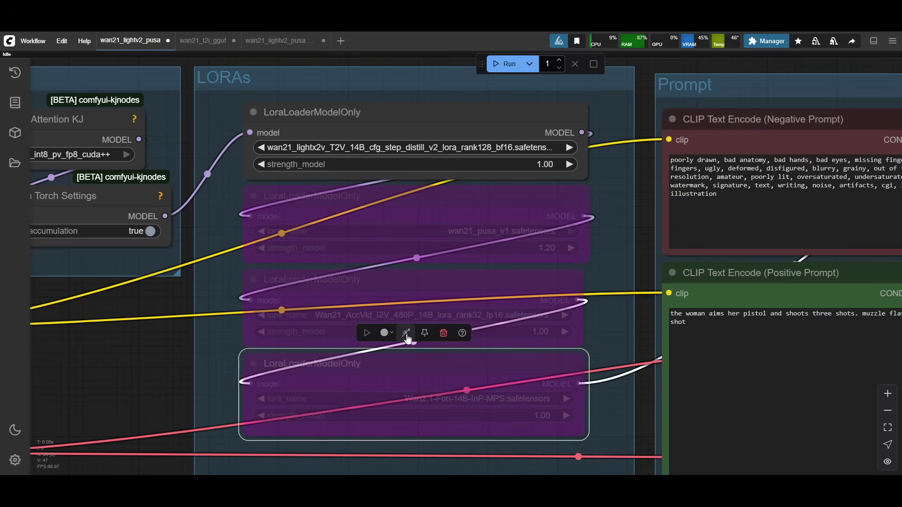
Re-enable the pusa_v1 LoRA loader at strength 1.20.
left_click(406, 207)
left_click(407, 165)
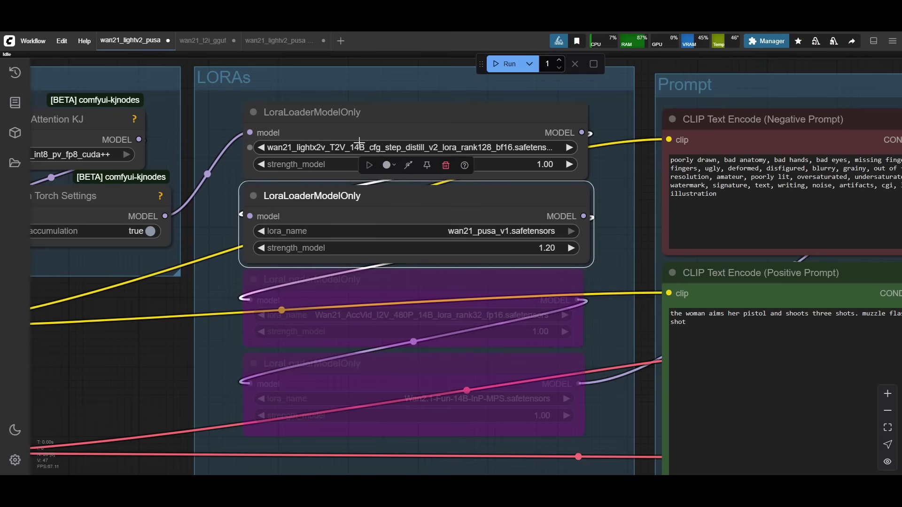
mouse_move(413, 114)
left_click_drag(642, 208, 607, 188)
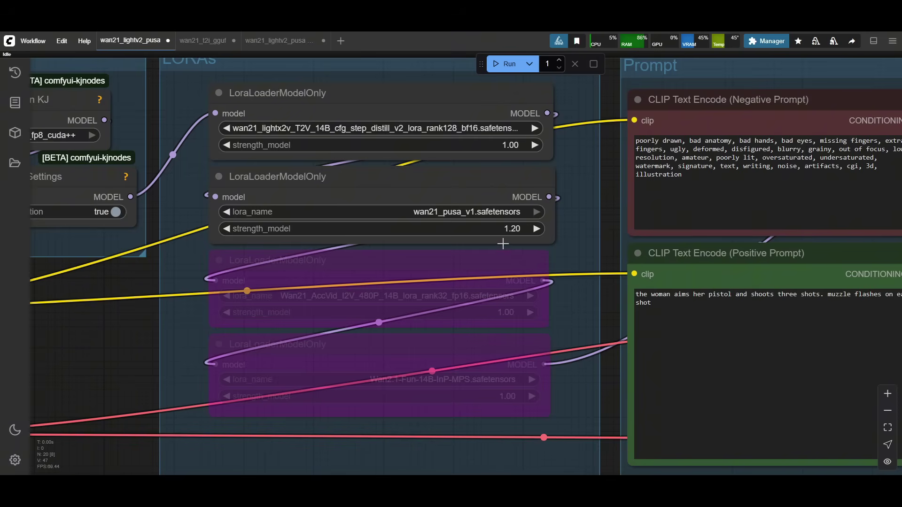
Pan to the pistol-shooting prompt, WanImageToVideo at length 81, and the ComfyUI_00154_.png loader at 480×480.
left_click_drag(503, 244, 315, 187)
scroll(315, 187, "down", 1)
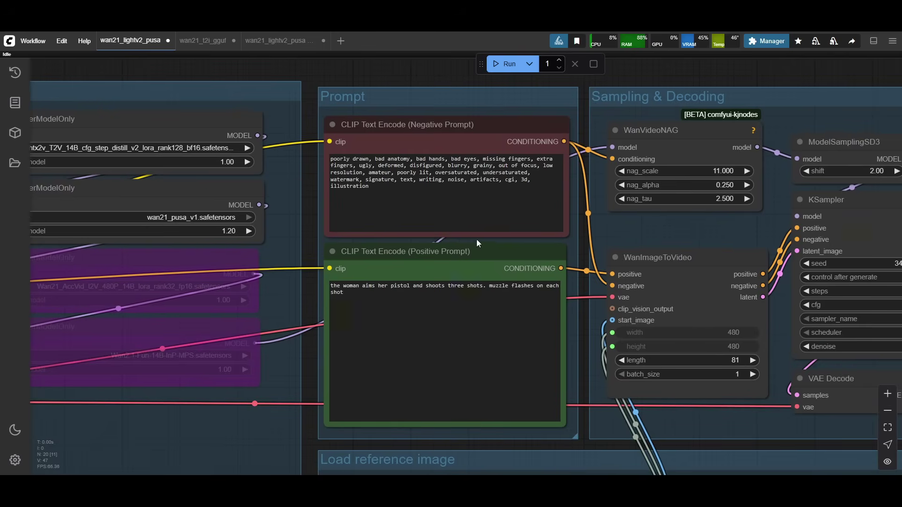
scroll(360, 277, "right", 1)
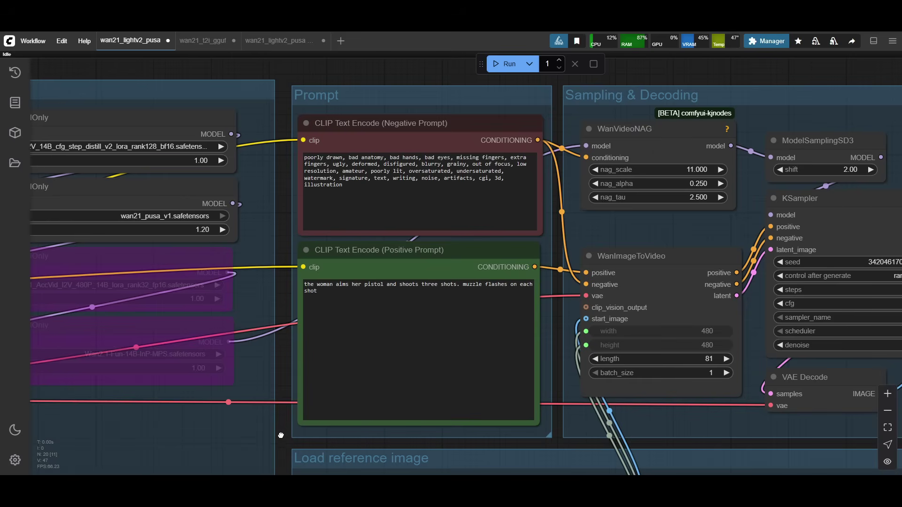
left_click_drag(281, 435, 269, 299)
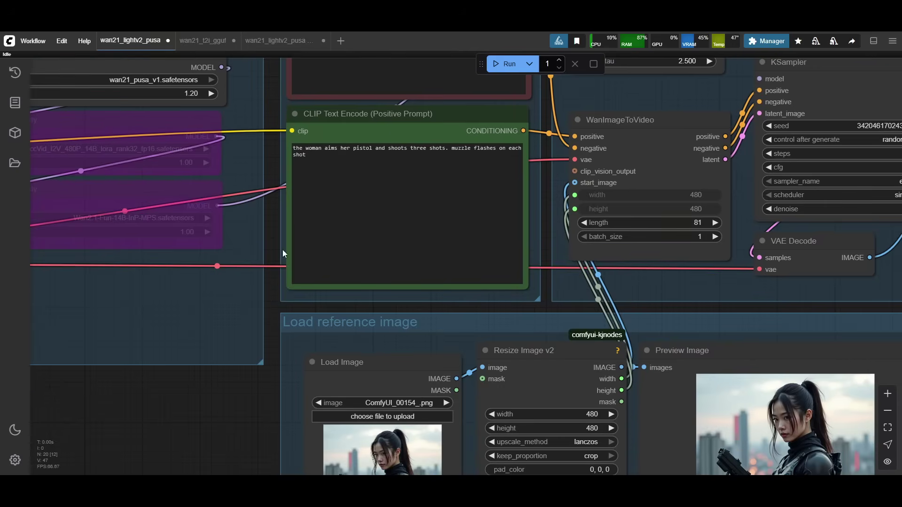
left_click_drag(282, 250, 192, 411)
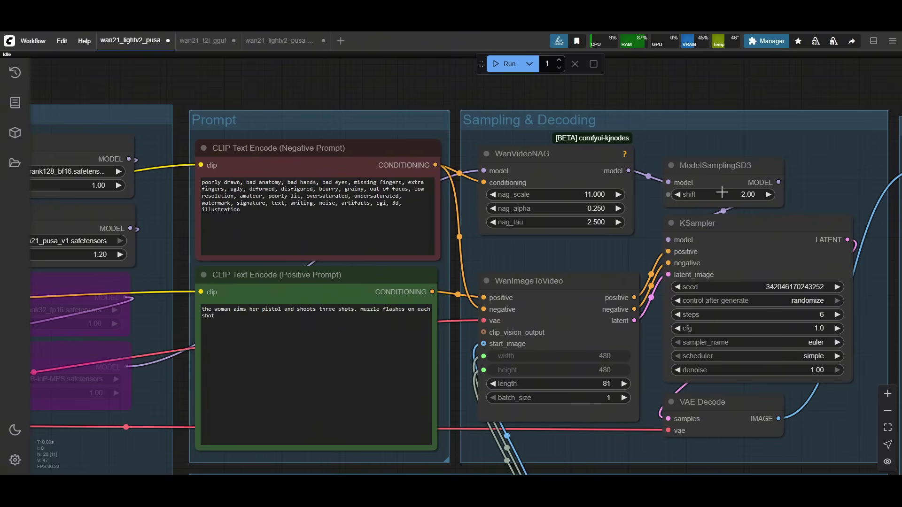
scroll(484, 277, "up", 2)
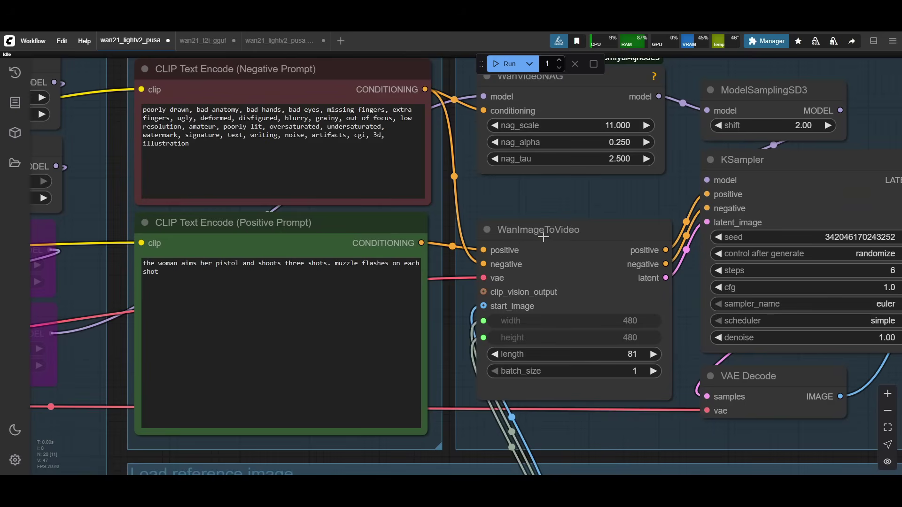
left_click_drag(448, 333, 479, 159)
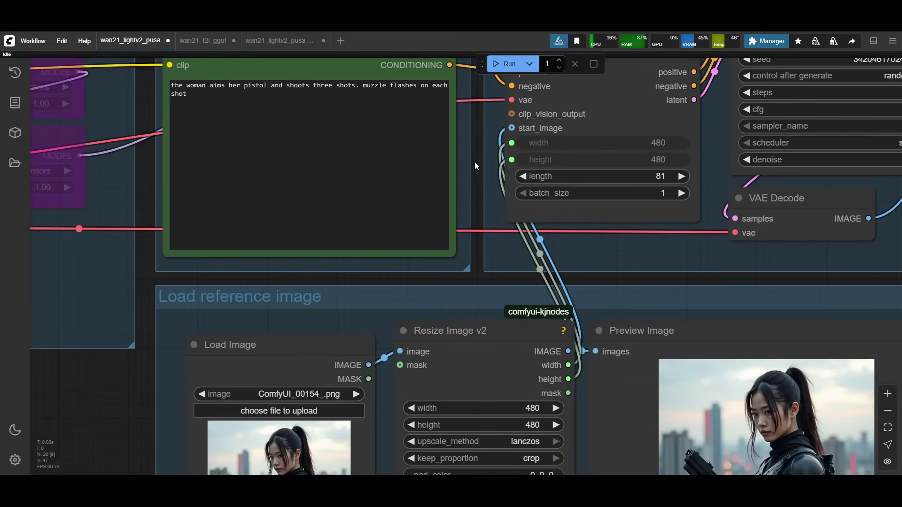
left_click_drag(130, 405, 66, 260)
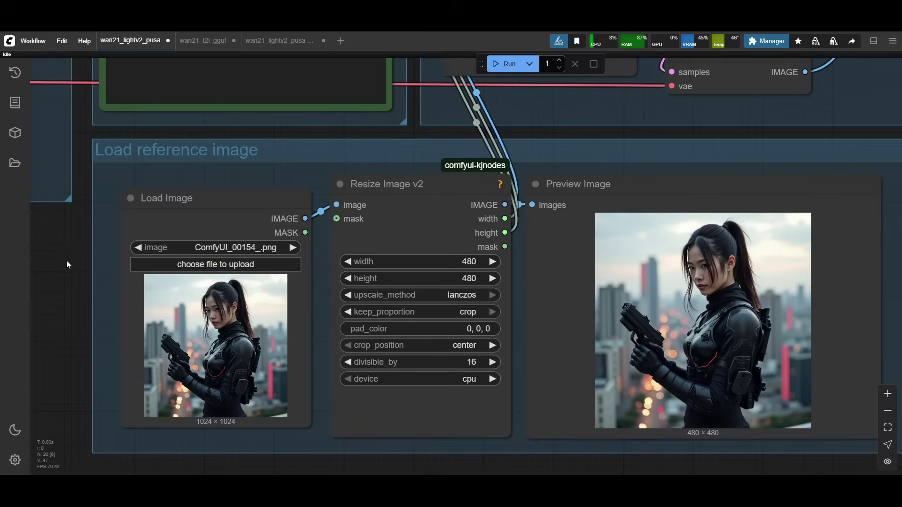
scroll(67, 261, "down", 1)
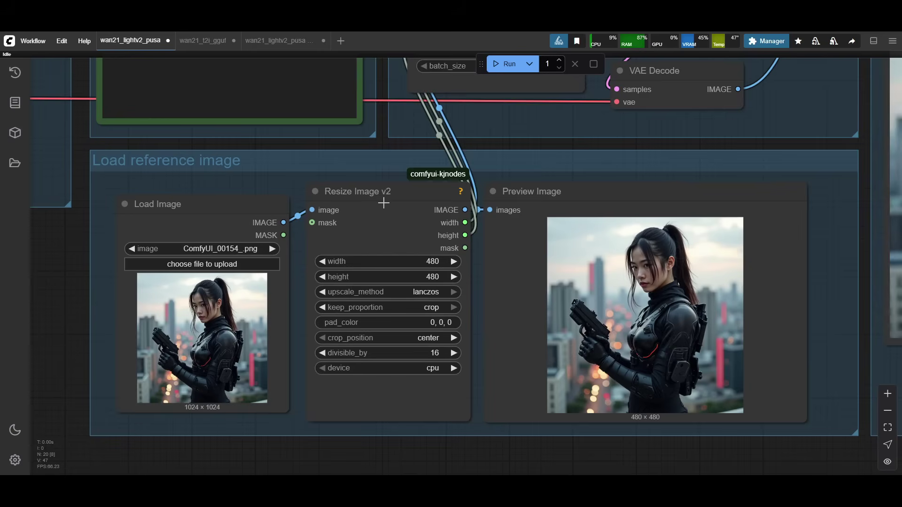
mouse_move(393, 197)
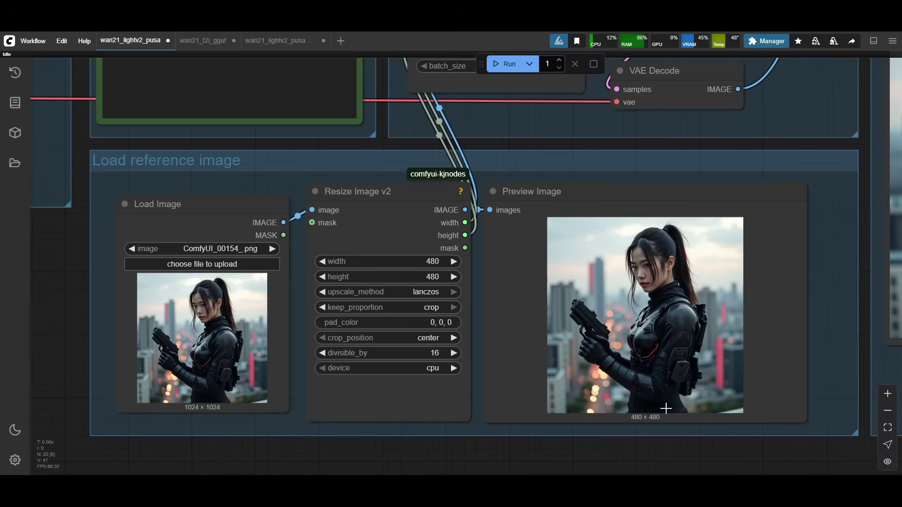
left_click_drag(383, 80, 299, 385)
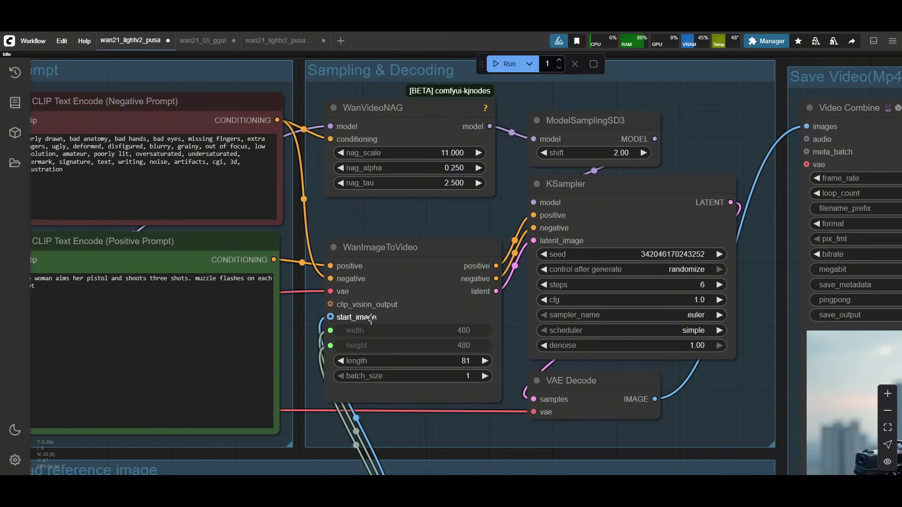
scroll(266, 286, "down", 5)
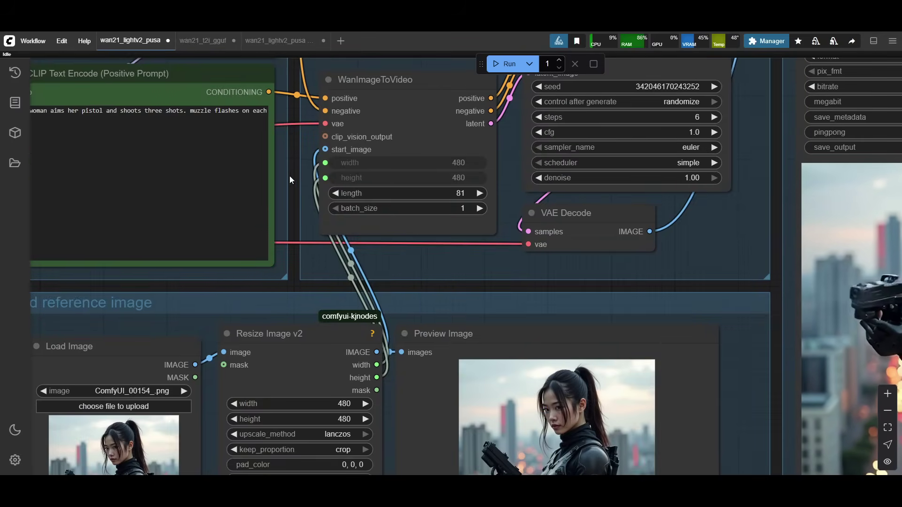
left_click_drag(296, 166, 281, 264)
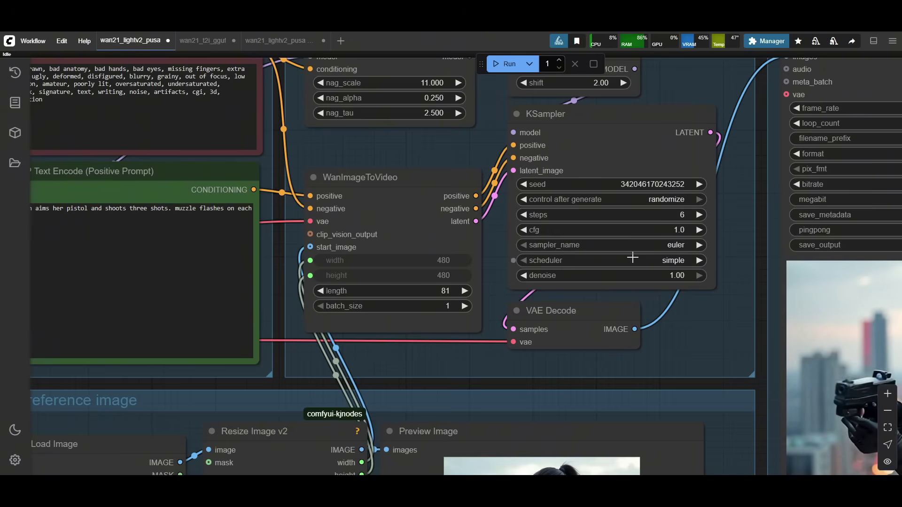
left_click_drag(760, 211, 724, 317)
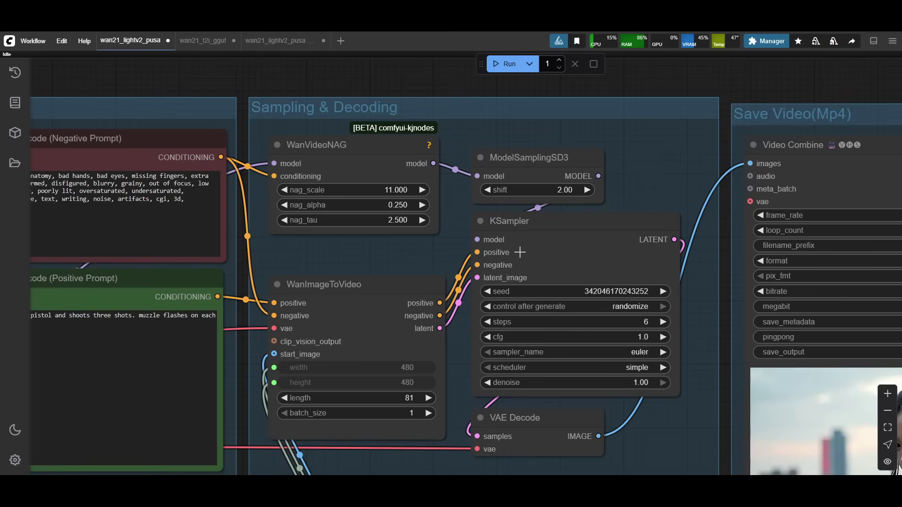
scroll(531, 253, "down", 1)
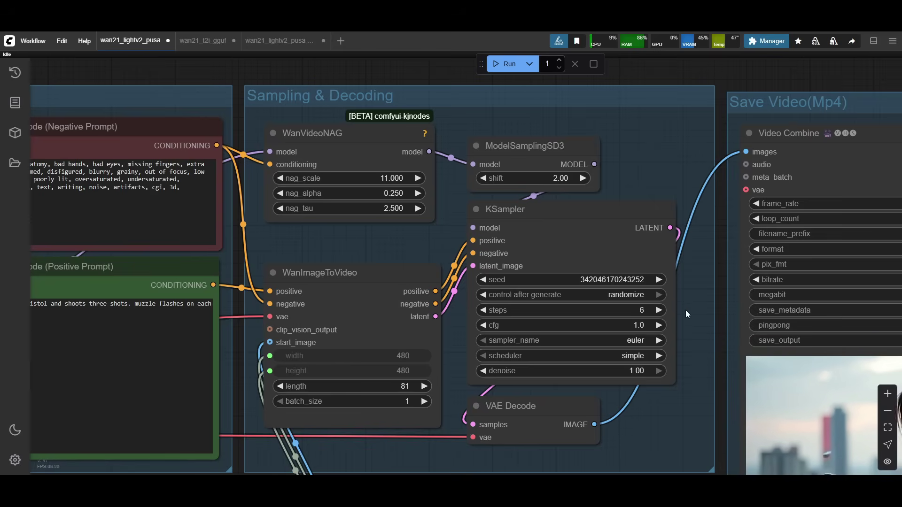
scroll(593, 307, "down", 1)
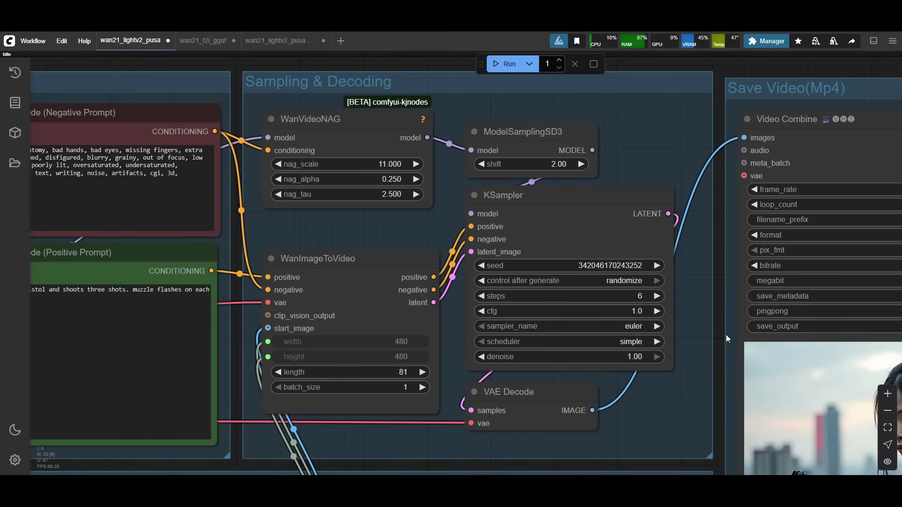
mouse_move(718, 353)
left_mouse_down()
mouse_move(719, 334)
mouse_move(723, 347)
left_mouse_up()
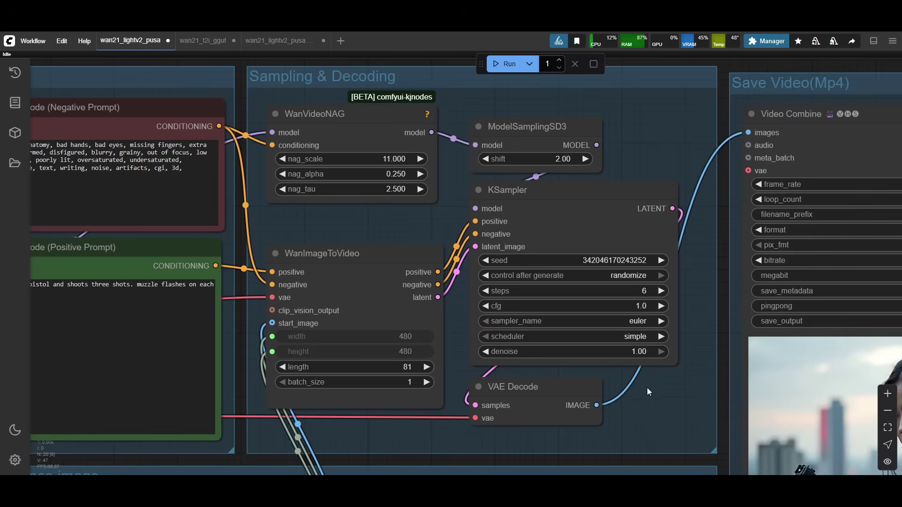
scroll(721, 292, "down", 1)
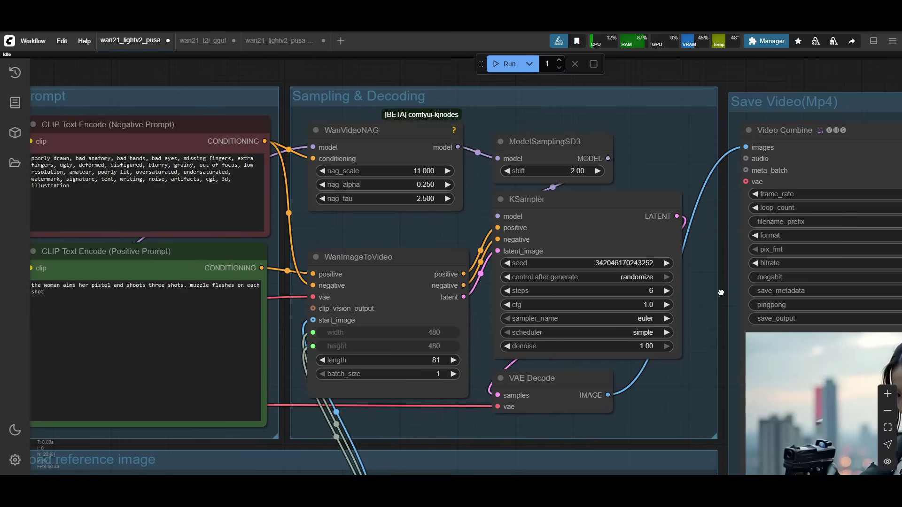
left_click_drag(716, 285, 433, 178)
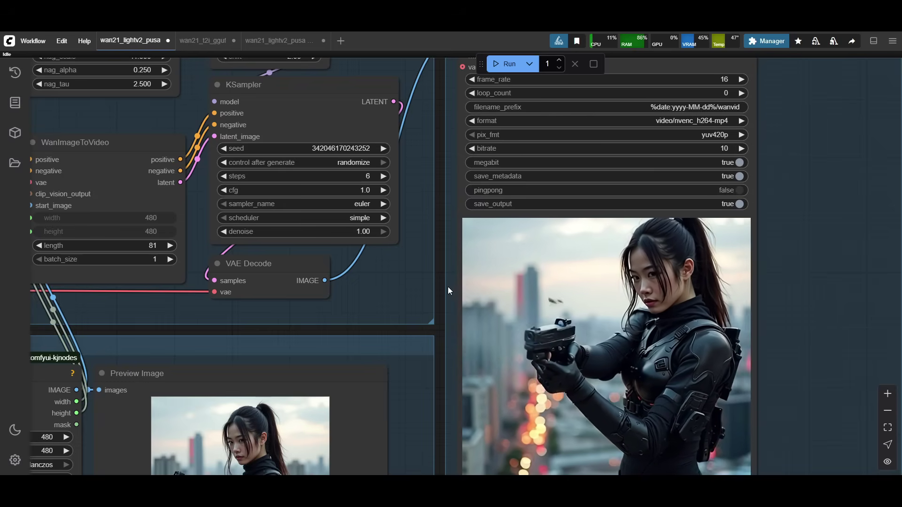
scroll(331, 244, "down", 2)
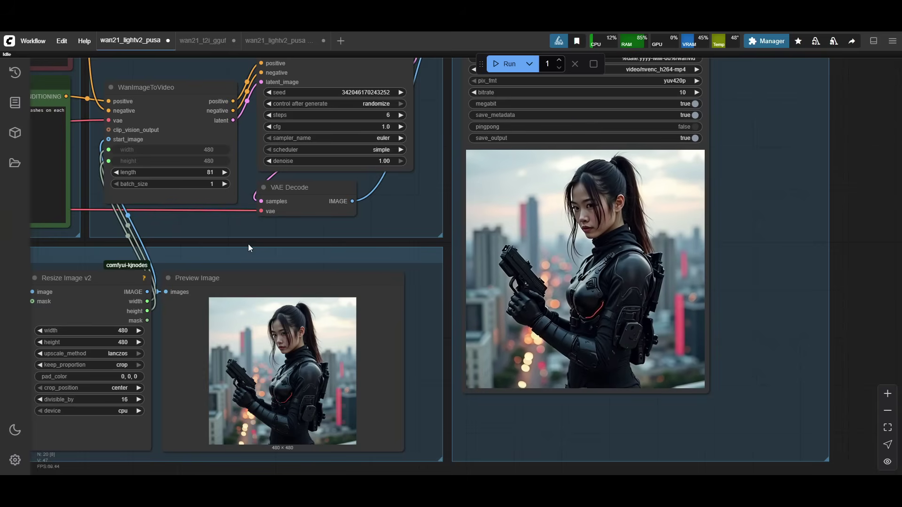
left_click_drag(250, 245, 502, 255)
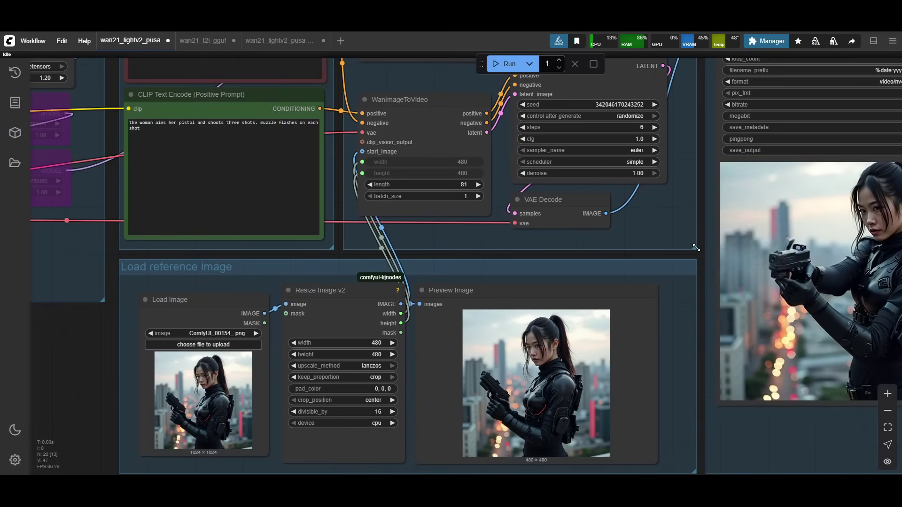
left_click_drag(700, 256, 440, 255)
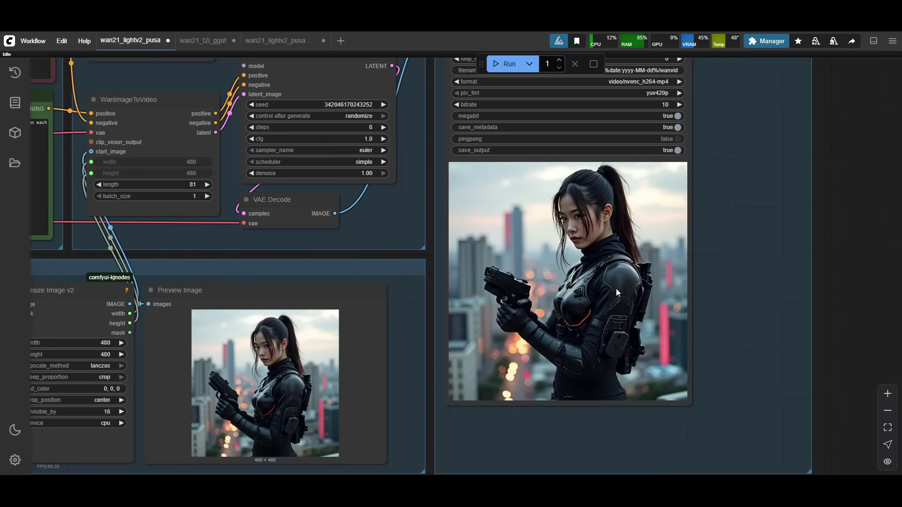
scroll(623, 311, "up", 3)
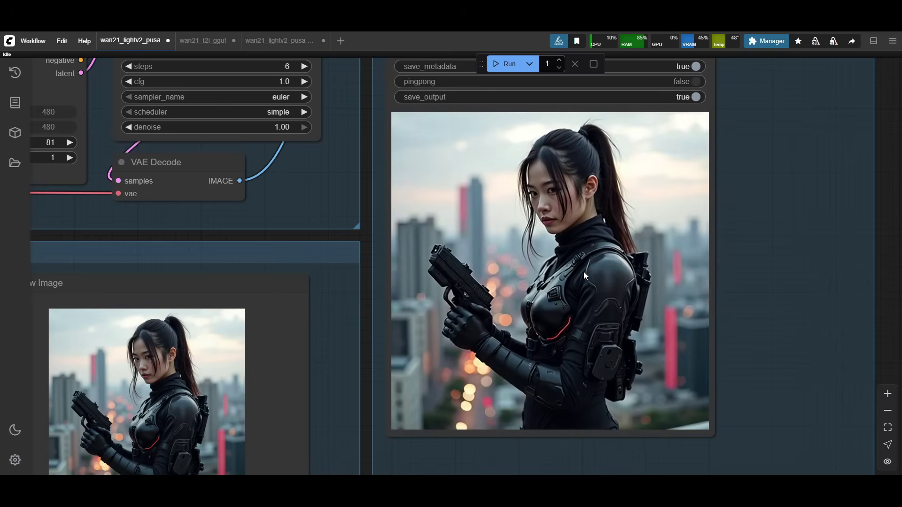
scroll(599, 265, "down", 3)
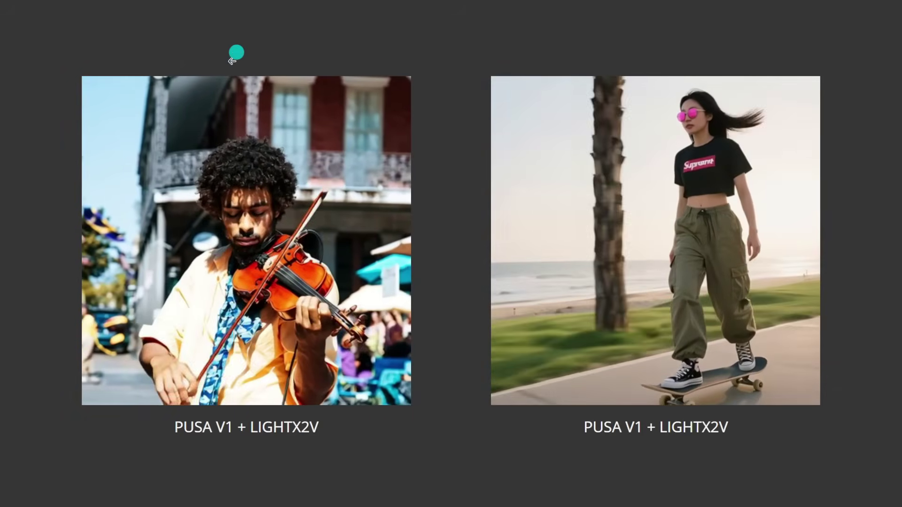
mouse_move(244, 161)
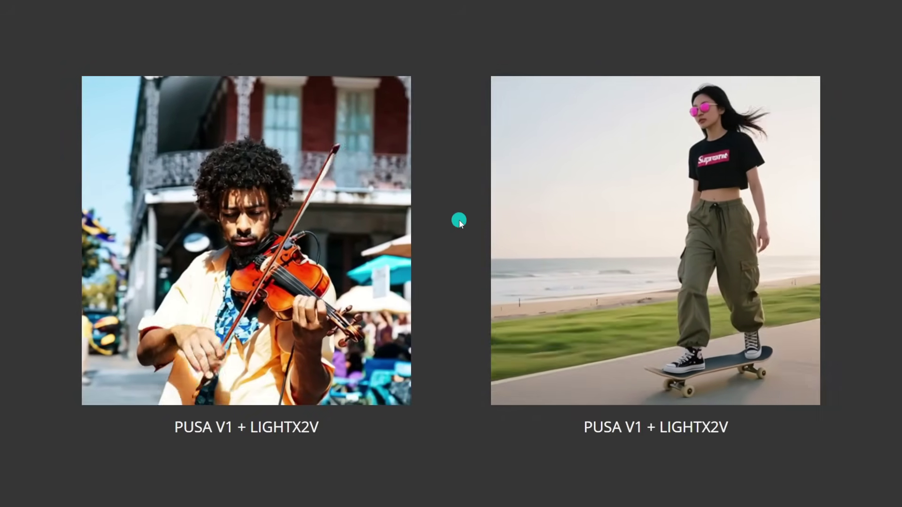
mouse_move(361, 210)
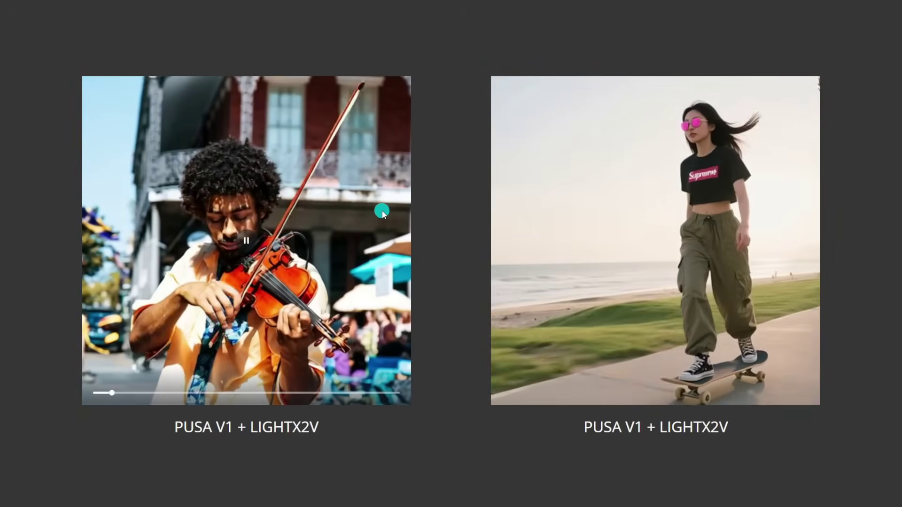